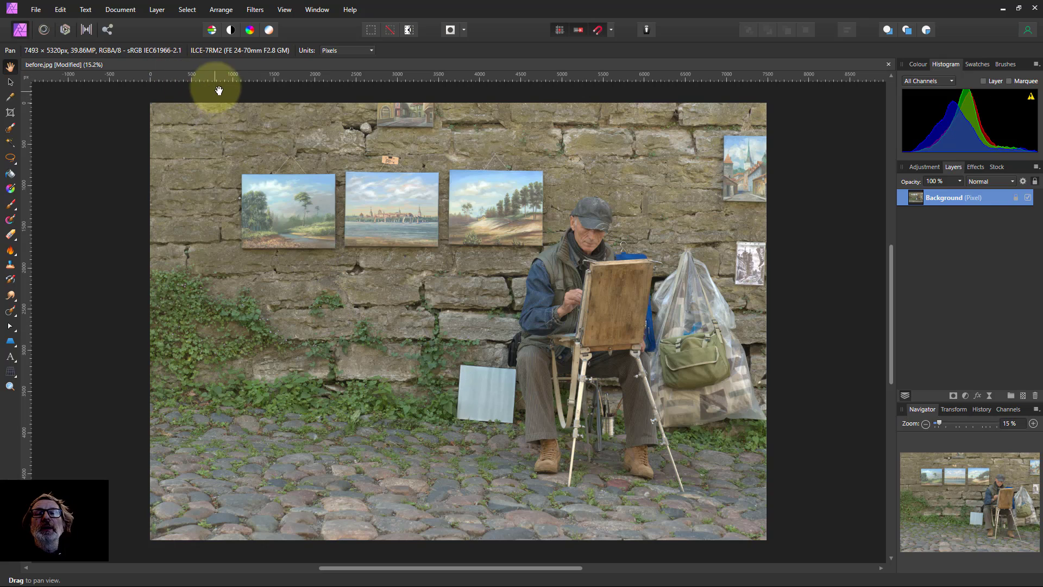
# Step: Open the Layer menu for the street-painter photo
pyautogui.click(157, 10)
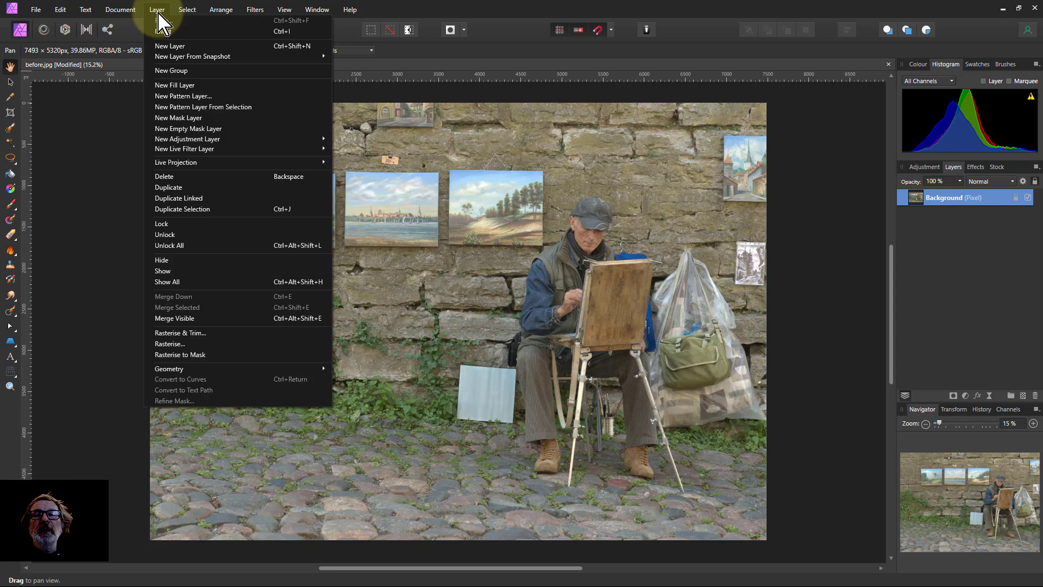
# Step: Add a Vignette live filter layer from the Colours live filters above the Background
pyautogui.moveTo(289, 149)
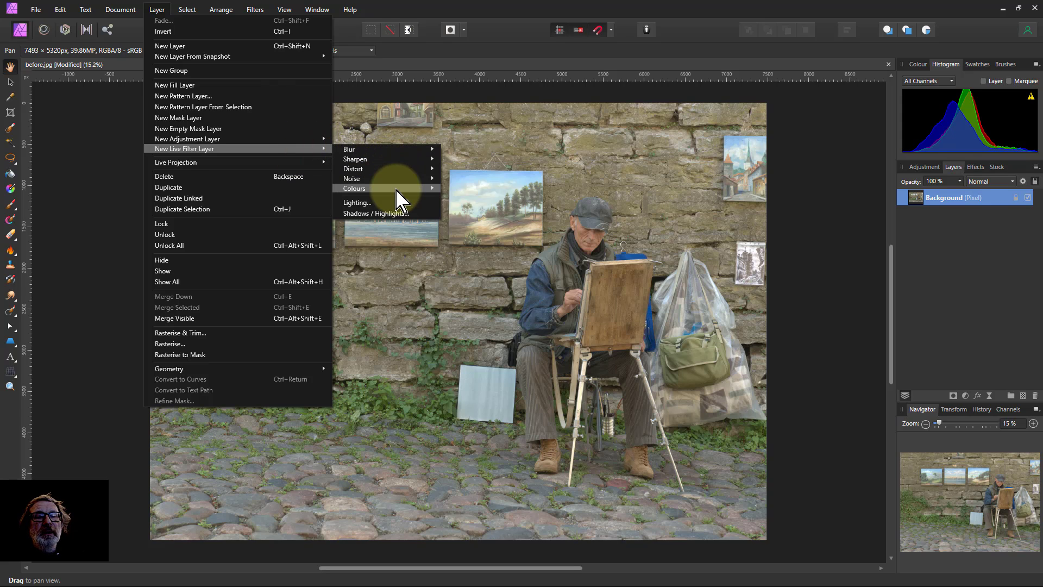
pyautogui.moveTo(396, 188)
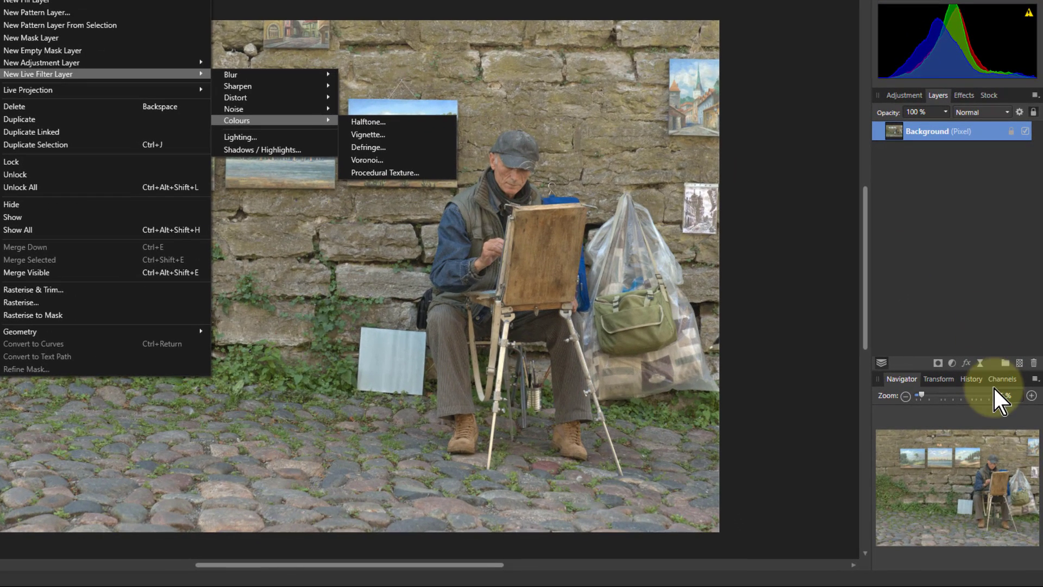
pyautogui.click(980, 363)
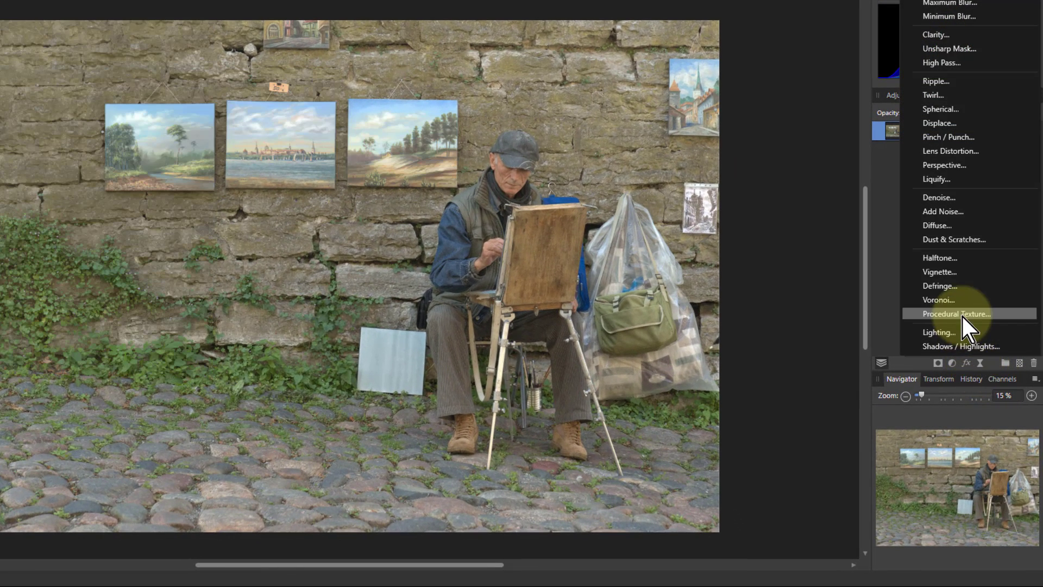
pyautogui.click(948, 275)
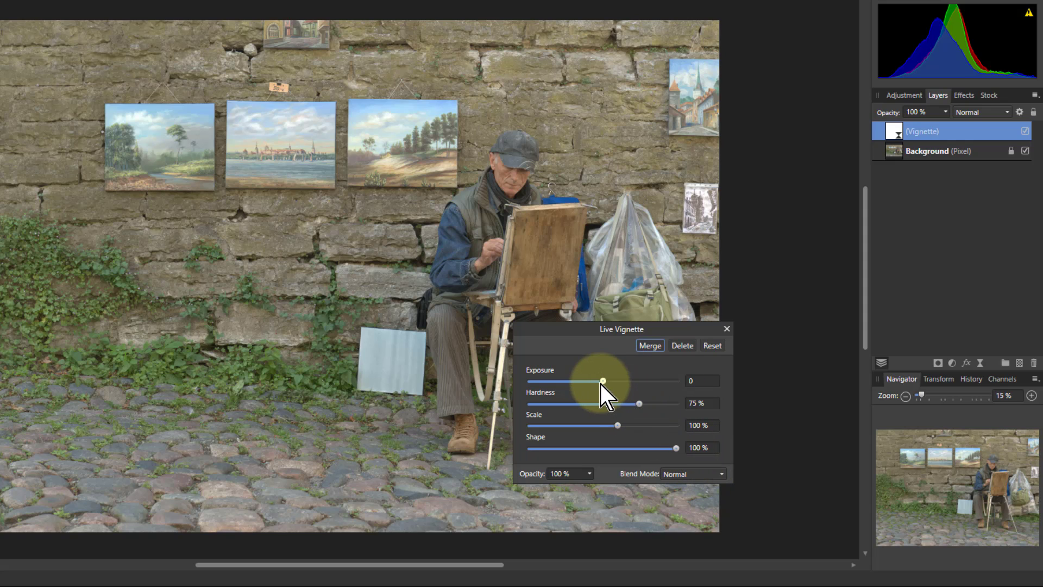
# Step: Darken the vignette to full exposure, make it oval and soften its edge
pyautogui.moveTo(603, 380); pyautogui.dragTo(496, 383)
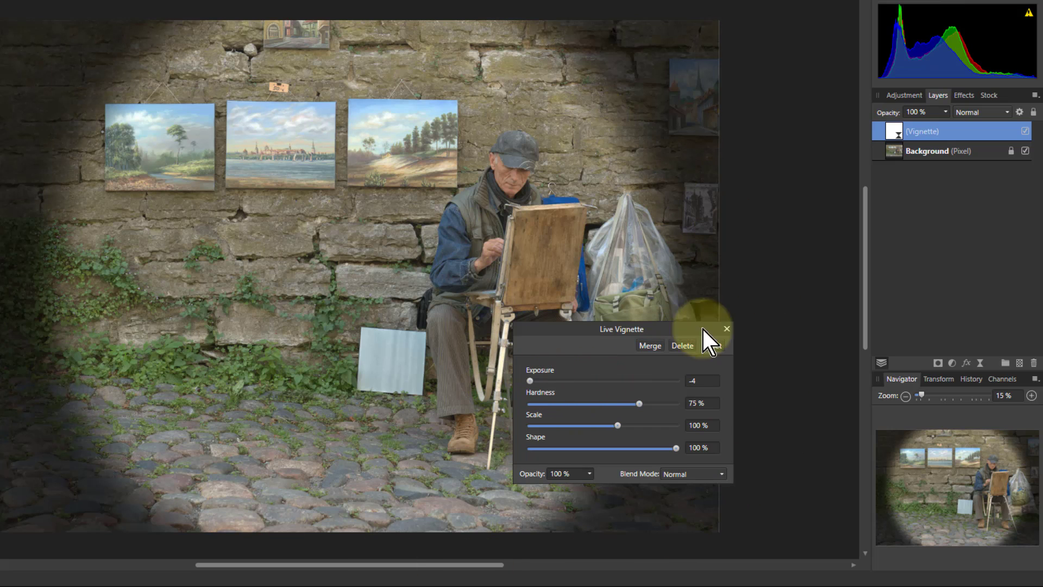
pyautogui.moveTo(619, 428); pyautogui.dragTo(618, 428)
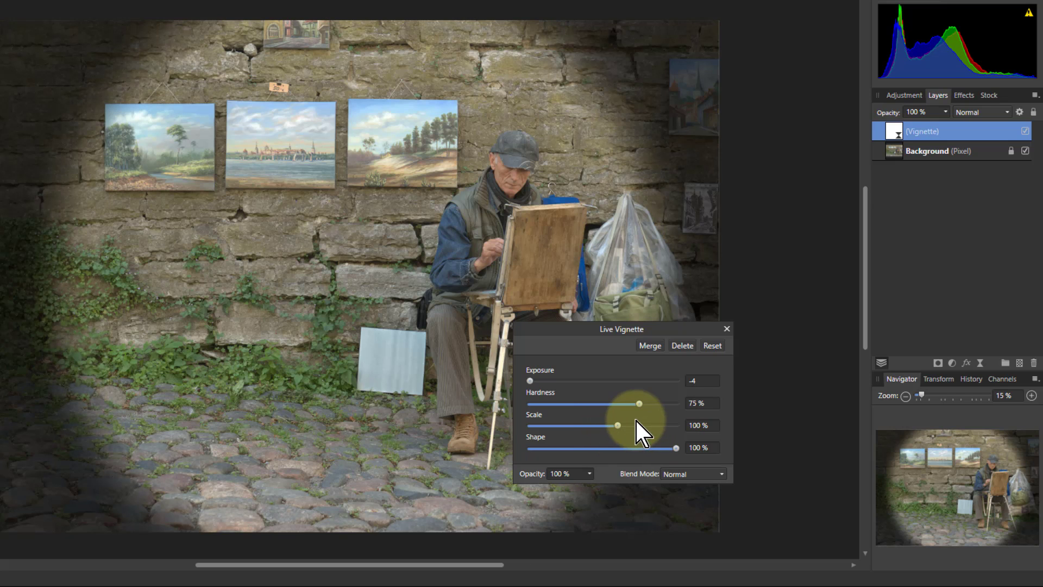
pyautogui.moveTo(676, 451); pyautogui.dragTo(615, 428)
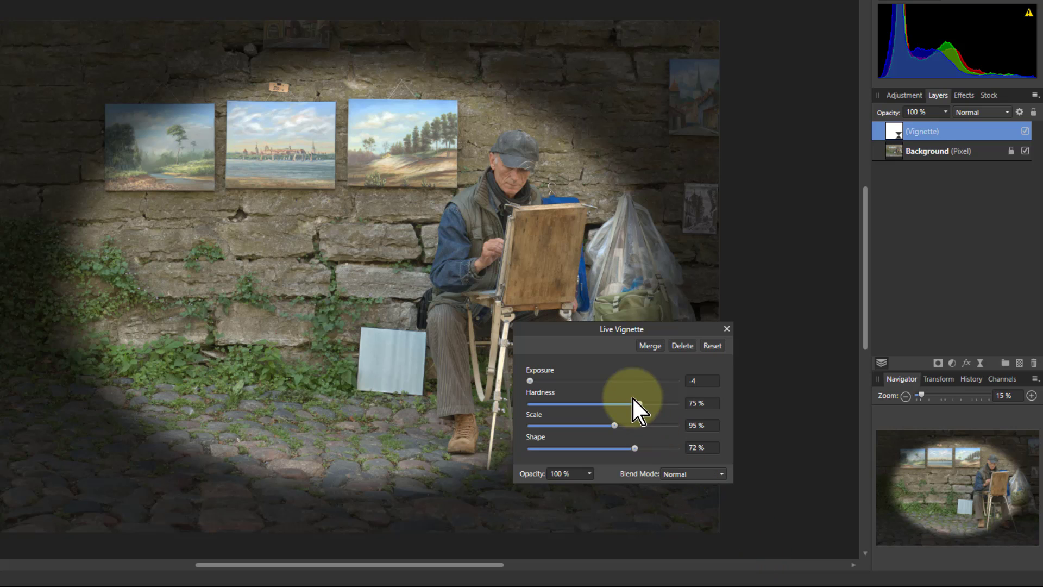
pyautogui.moveTo(639, 404); pyautogui.dragTo(564, 404)
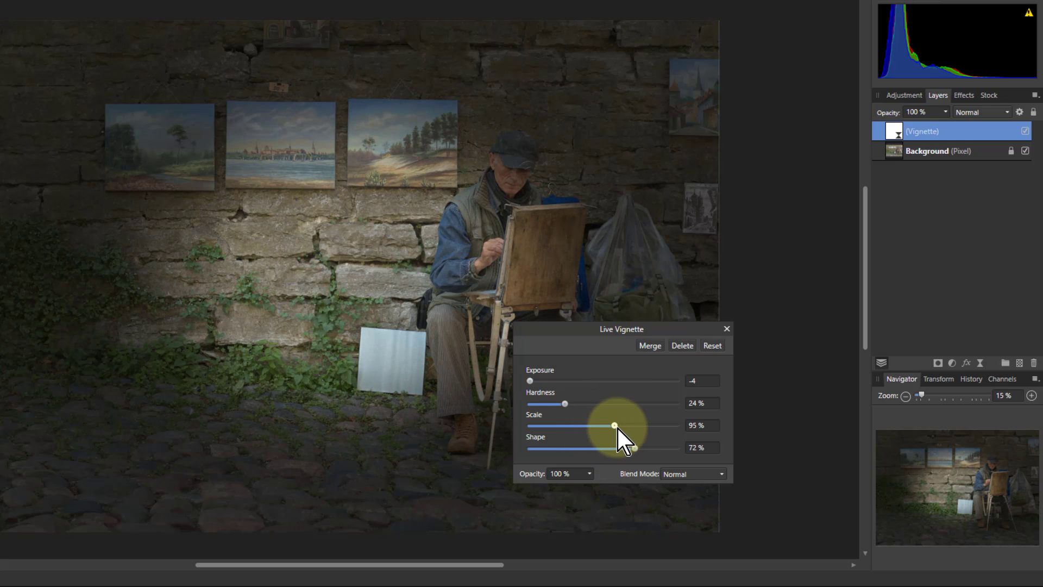
# Step: Enlarge the vignette to about 191%, lighten it slightly, then delete the Vignette layer
pyautogui.moveTo(614, 429); pyautogui.dragTo(644, 431)
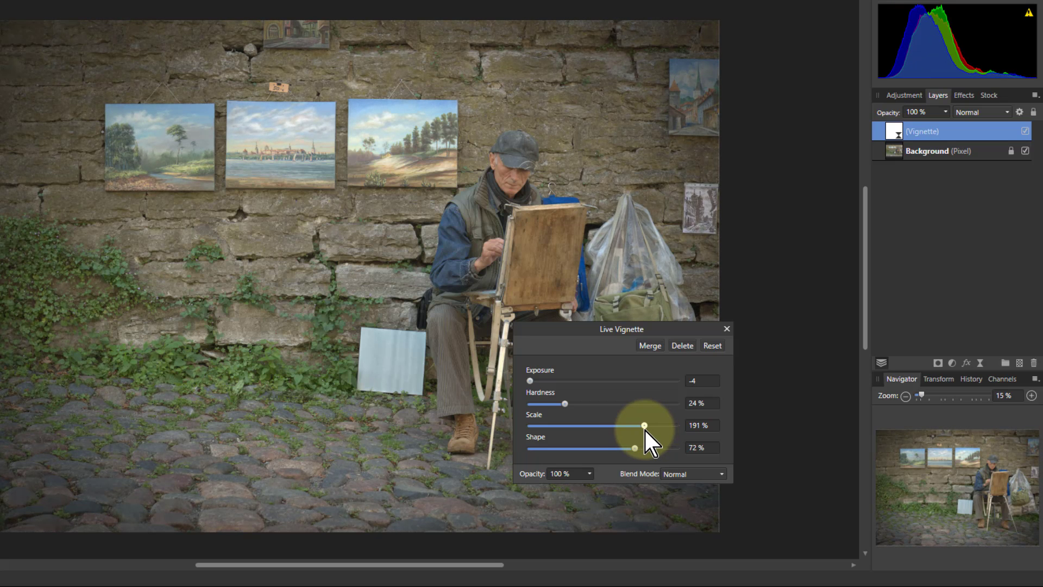
pyautogui.moveTo(529, 384); pyautogui.dragTo(551, 382)
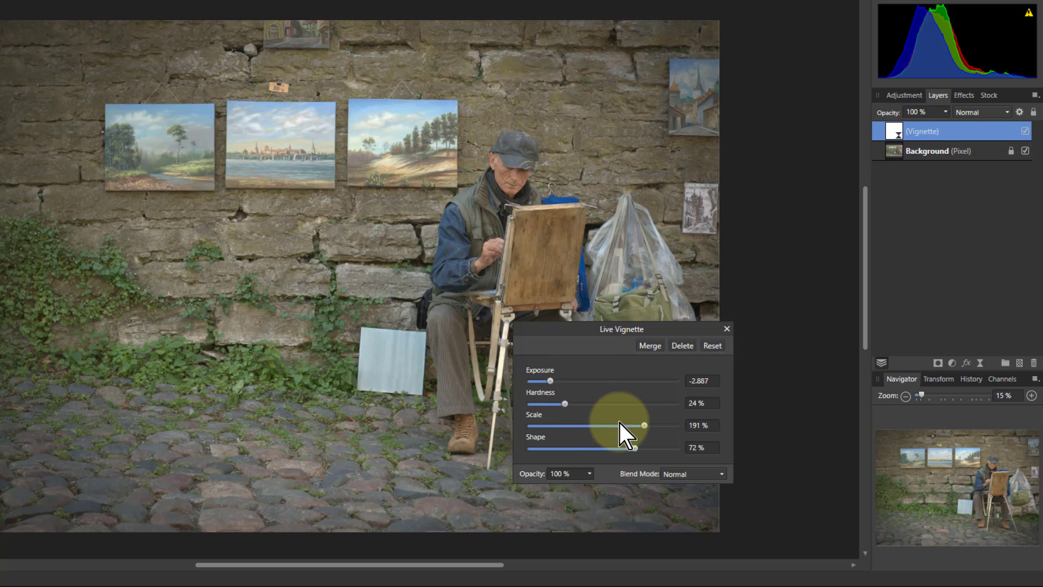
pyautogui.moveTo(640, 424); pyautogui.dragTo(648, 428)
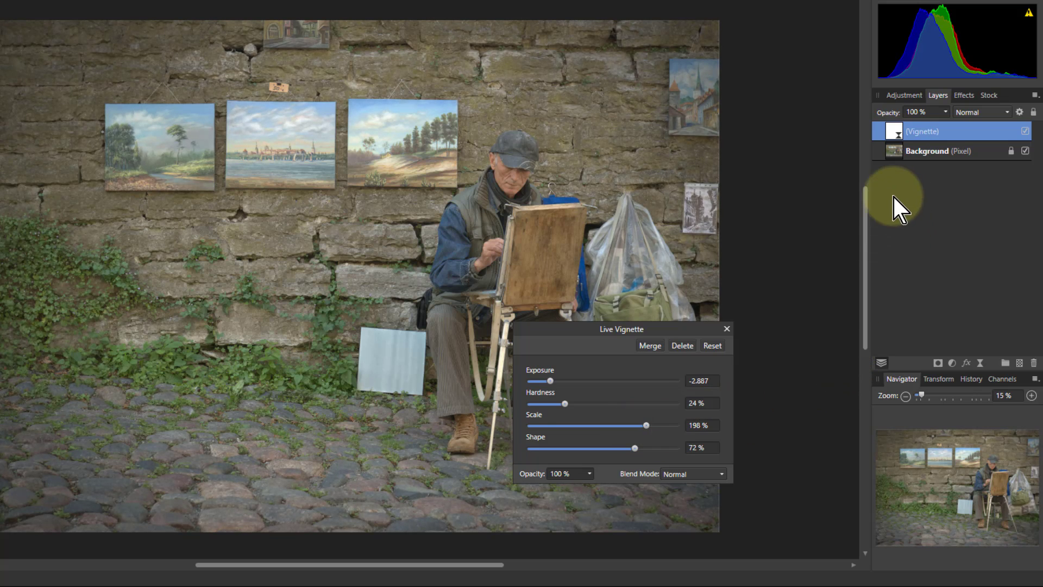
pyautogui.click(896, 136)
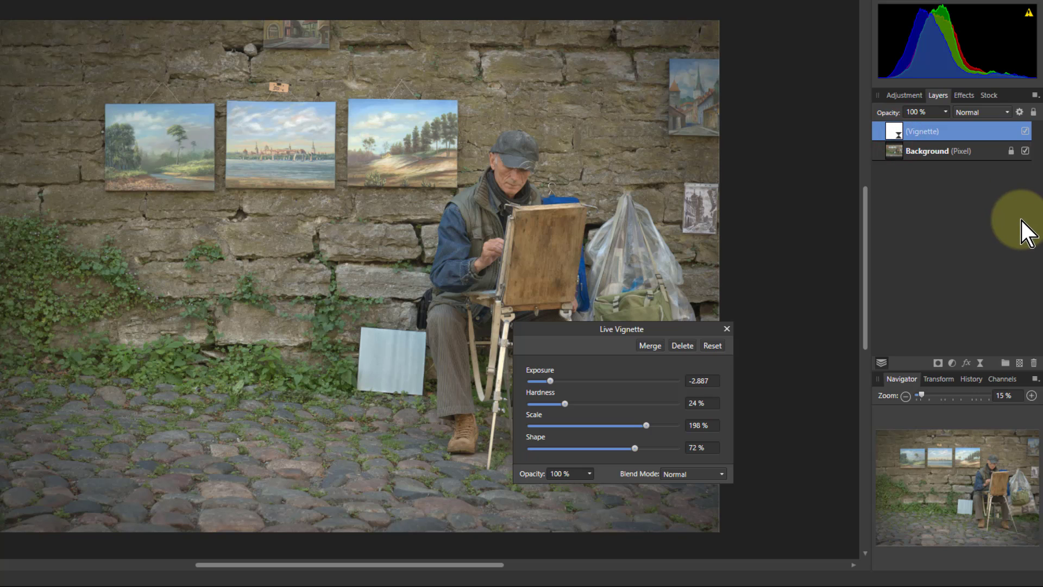
pyautogui.press('Delete')
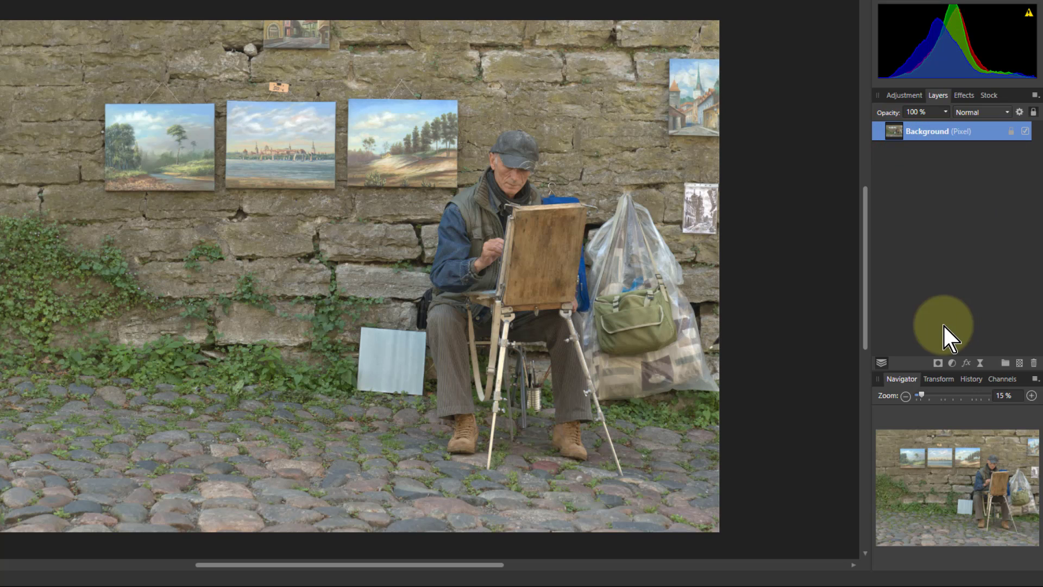
# Step: Enable a Gradient Overlay effect on the Background layer with Elliptical gradient type
pyautogui.click(967, 363)
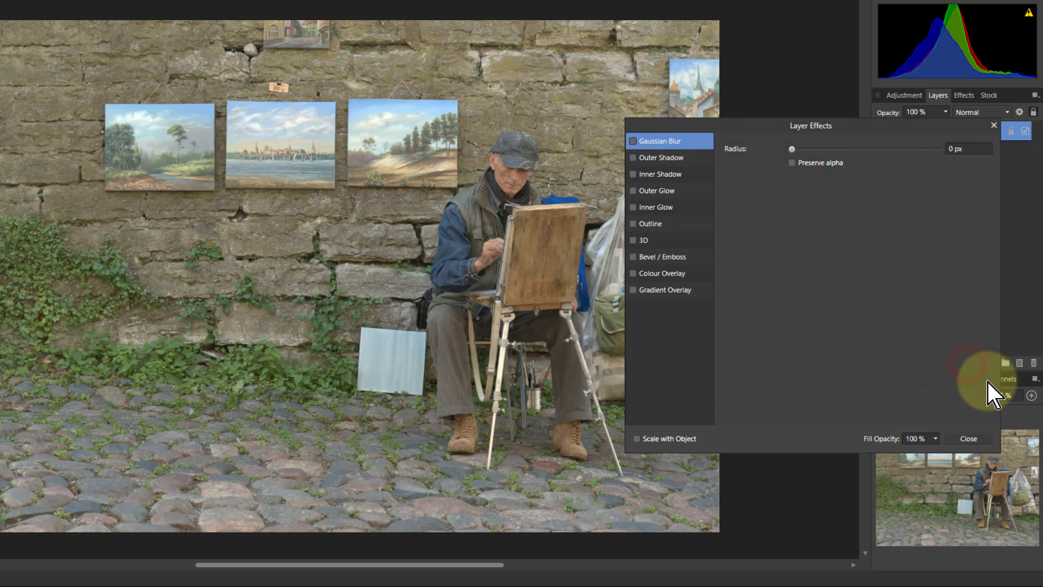
pyautogui.click(660, 292)
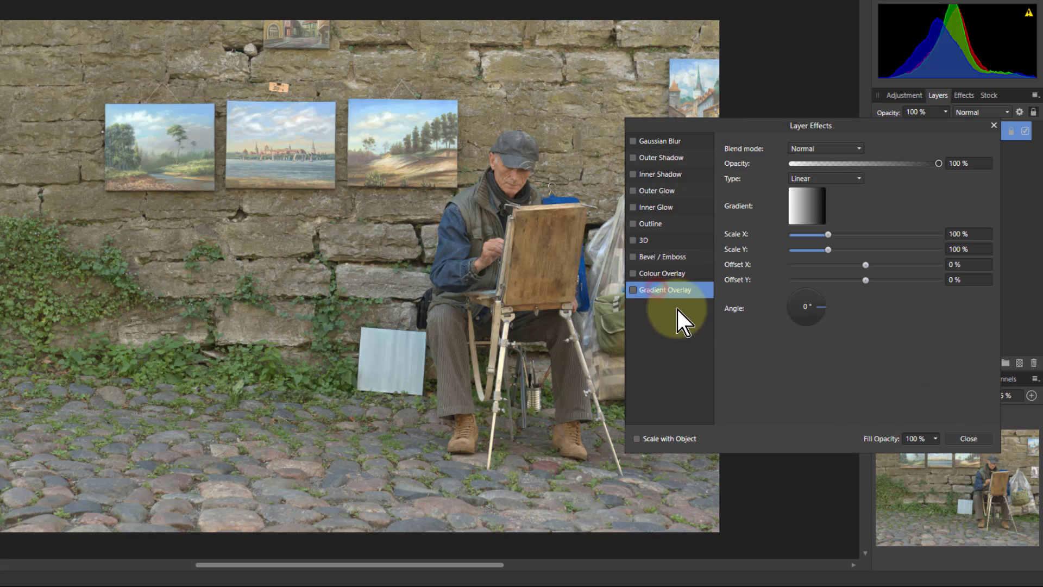
pyautogui.click(633, 291)
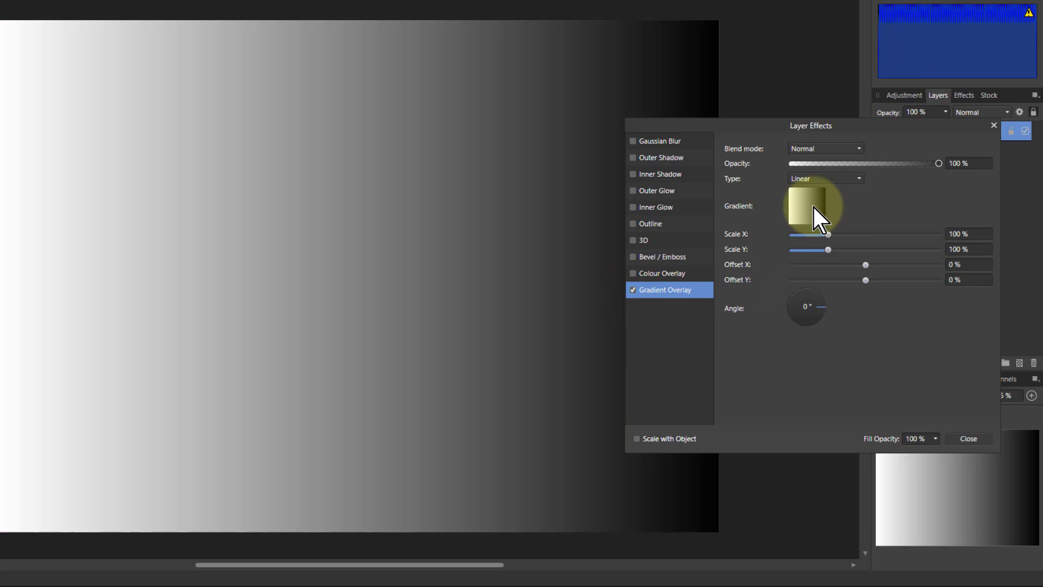
pyautogui.click(815, 179)
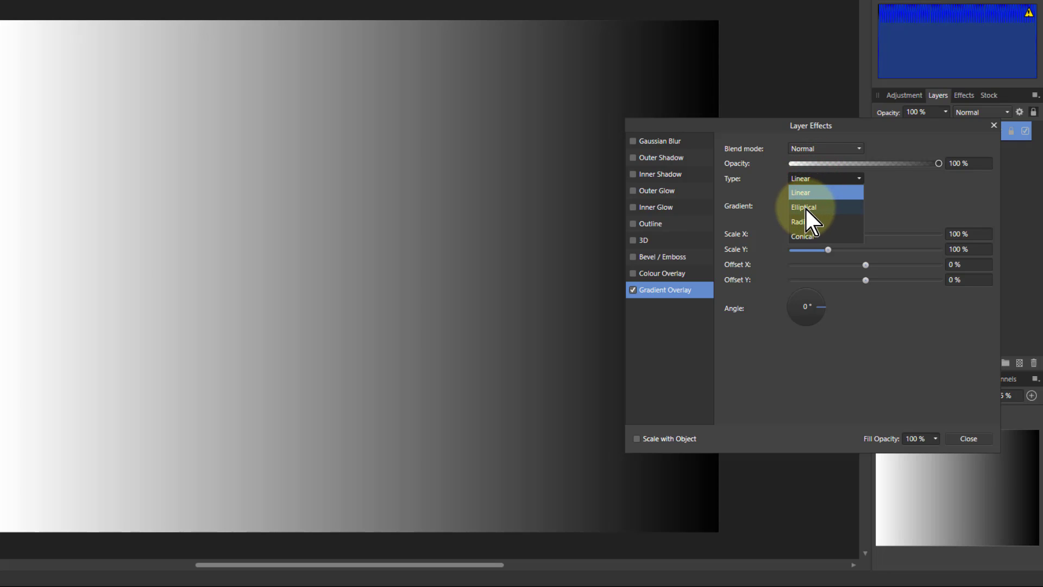
pyautogui.click(806, 210)
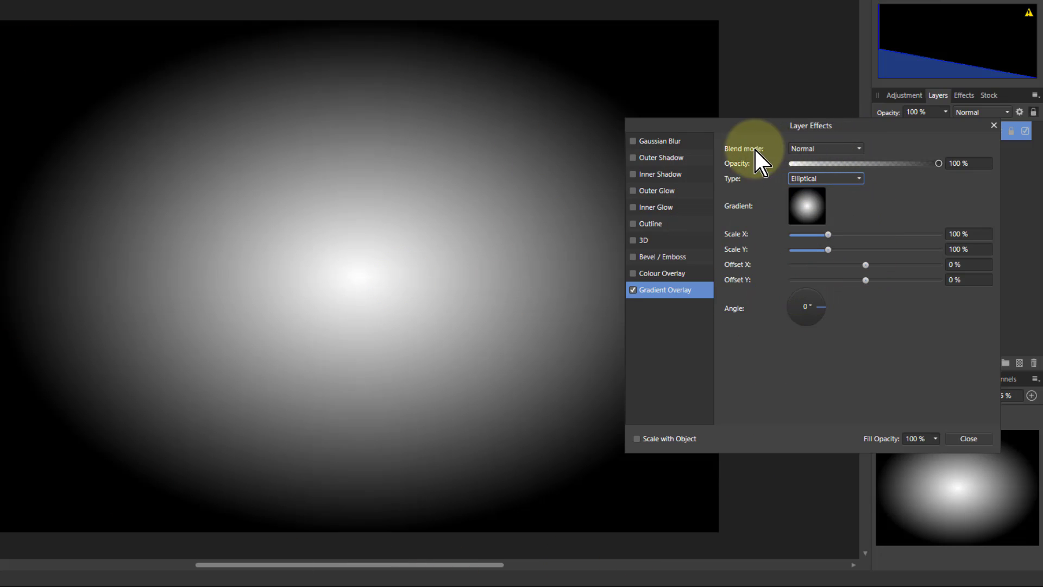
pyautogui.click(818, 148)
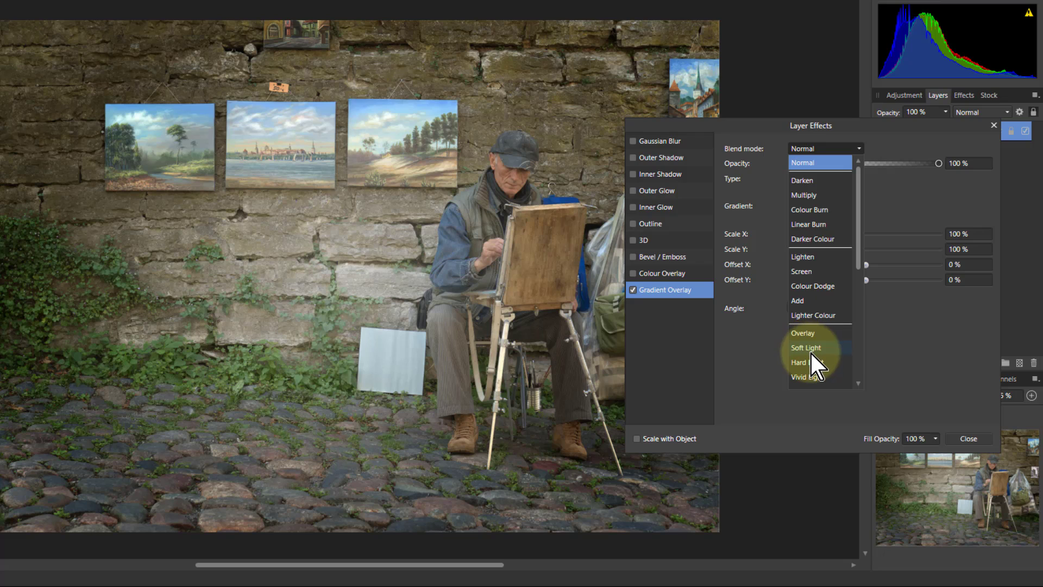
# Step: Set the overlay to Soft Light, scale 118% by 117%, offset X 23%, centred on the easel
pyautogui.click(811, 350)
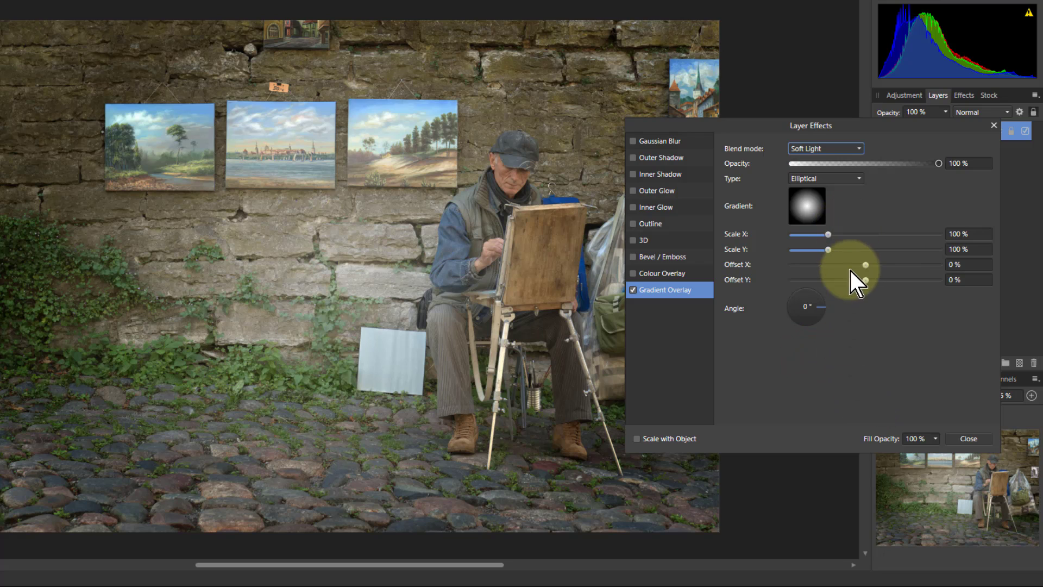
pyautogui.moveTo(831, 235); pyautogui.dragTo(835, 250)
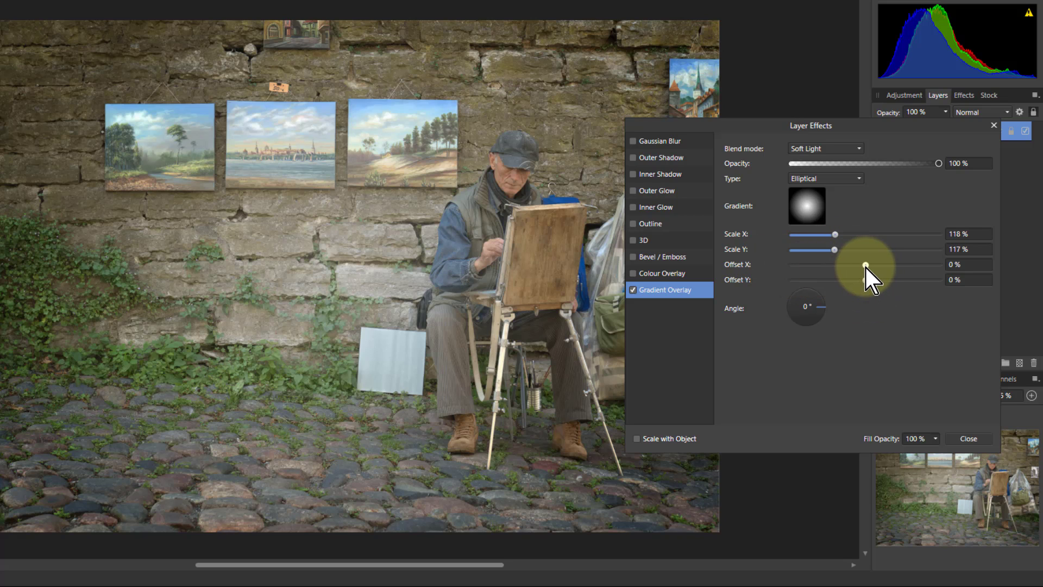
pyautogui.moveTo(865, 266)
pyautogui.mouseDown()
pyautogui.moveTo(853, 267)
pyautogui.moveTo(873, 265)
pyautogui.mouseUp()
pyautogui.moveTo(620, 207); pyautogui.dragTo(545, 158)
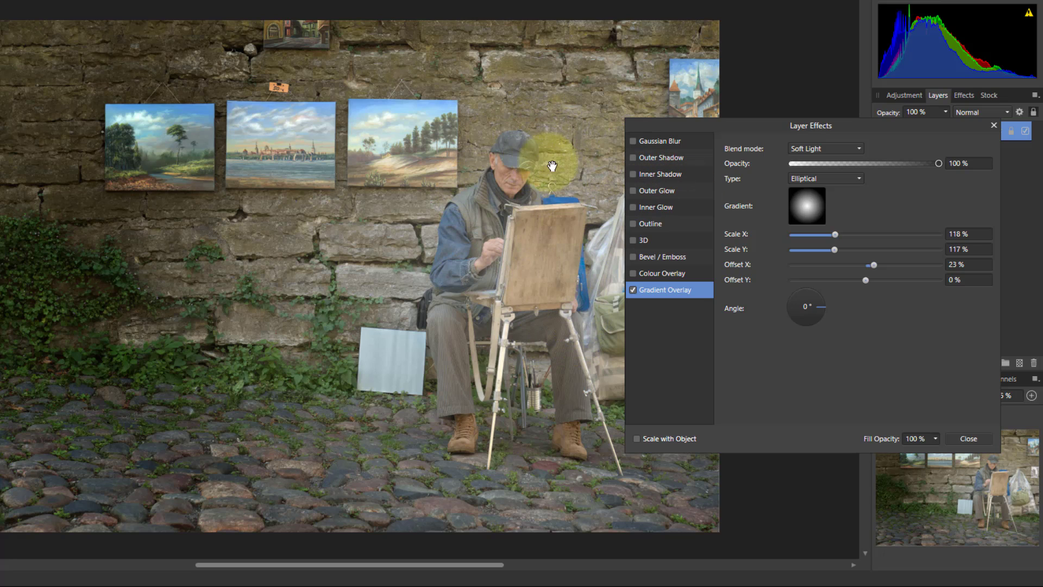
pyautogui.click(805, 203)
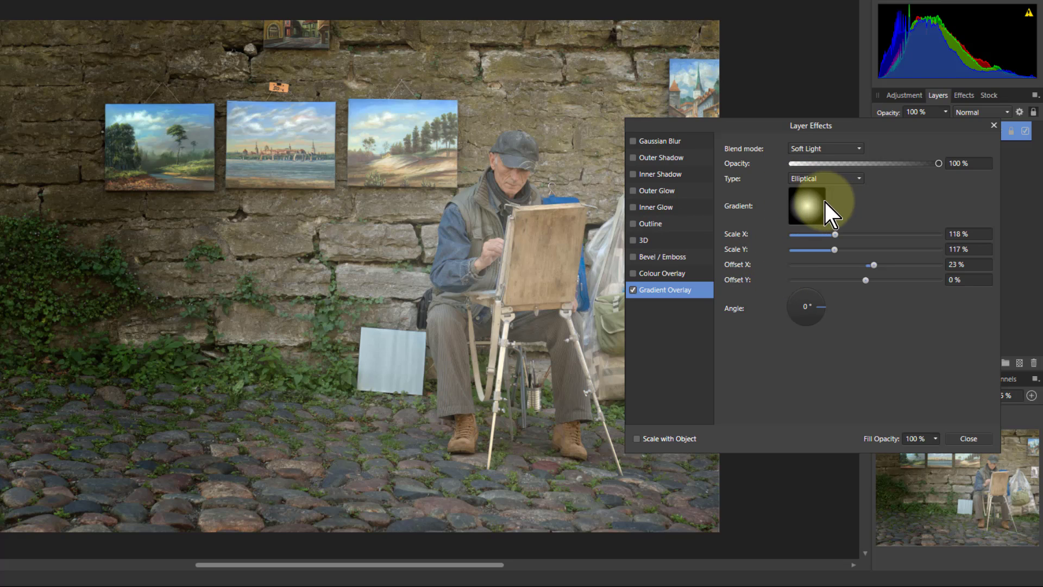
# Step: Set the gradient's white centre stop to 0% opacity and close Layer Effects
pyautogui.click(836, 177)
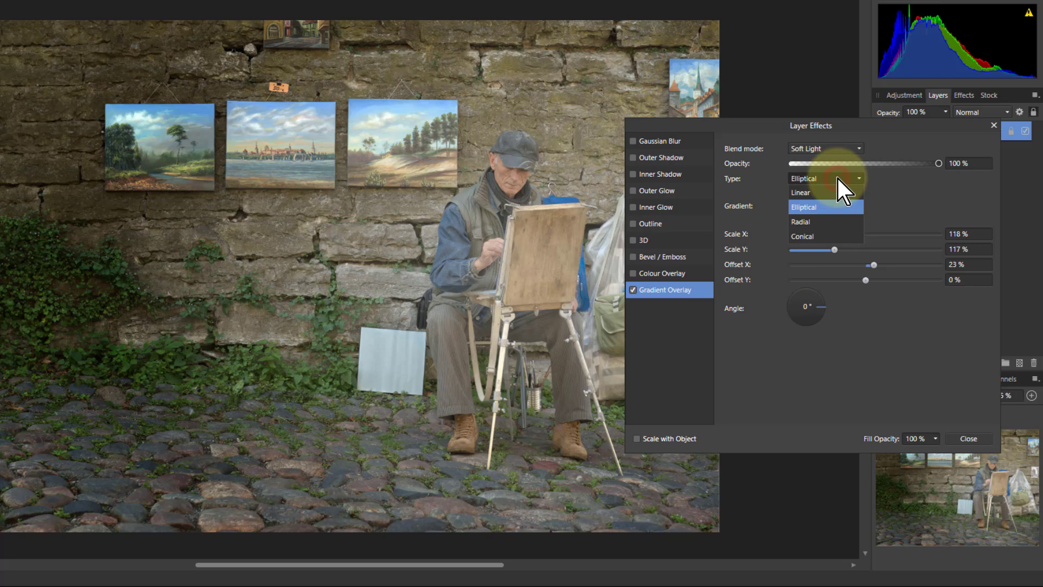
pyautogui.click(937, 201)
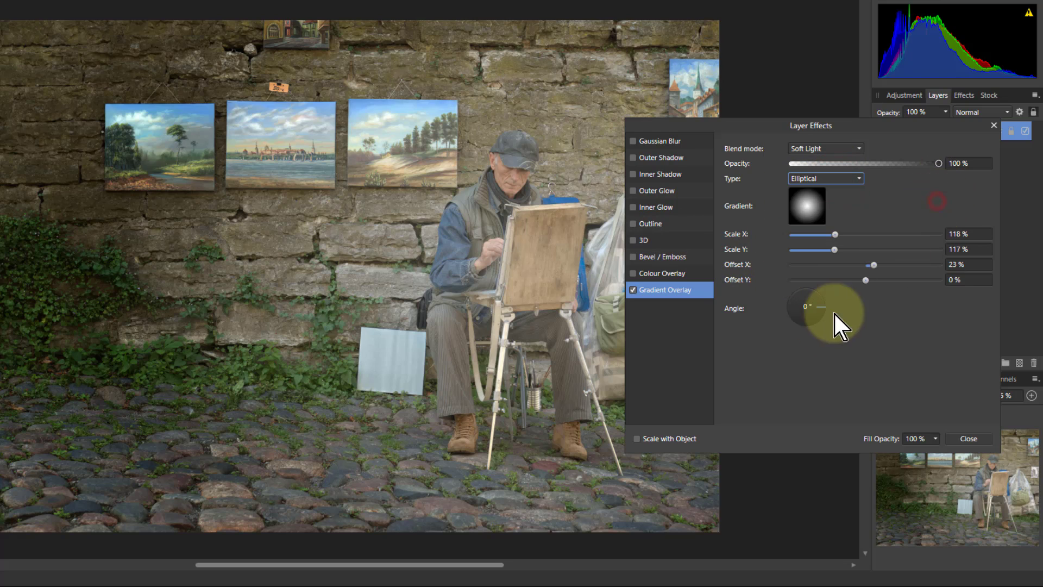
pyautogui.click(809, 215)
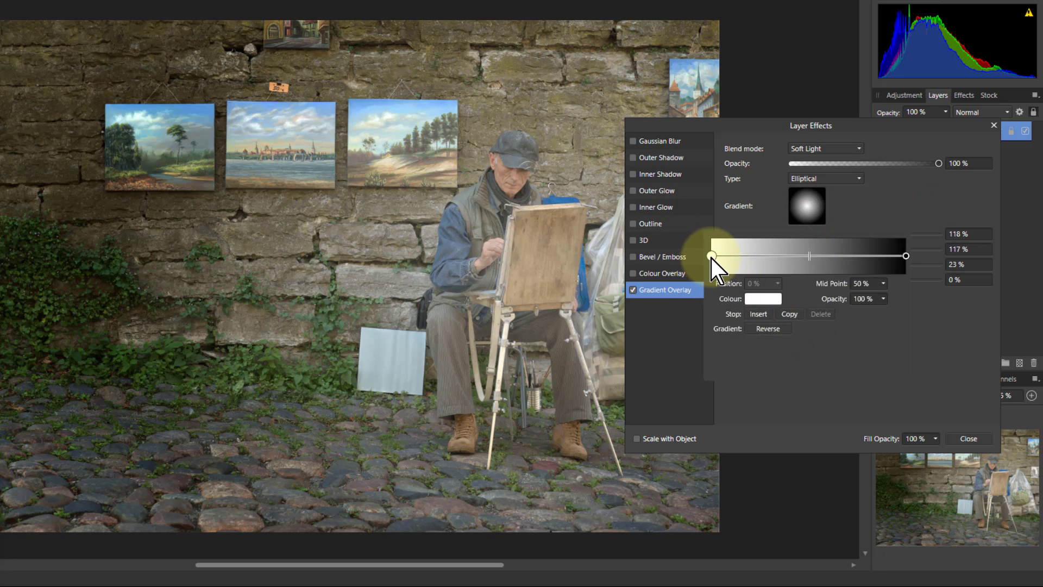
pyautogui.click(884, 299)
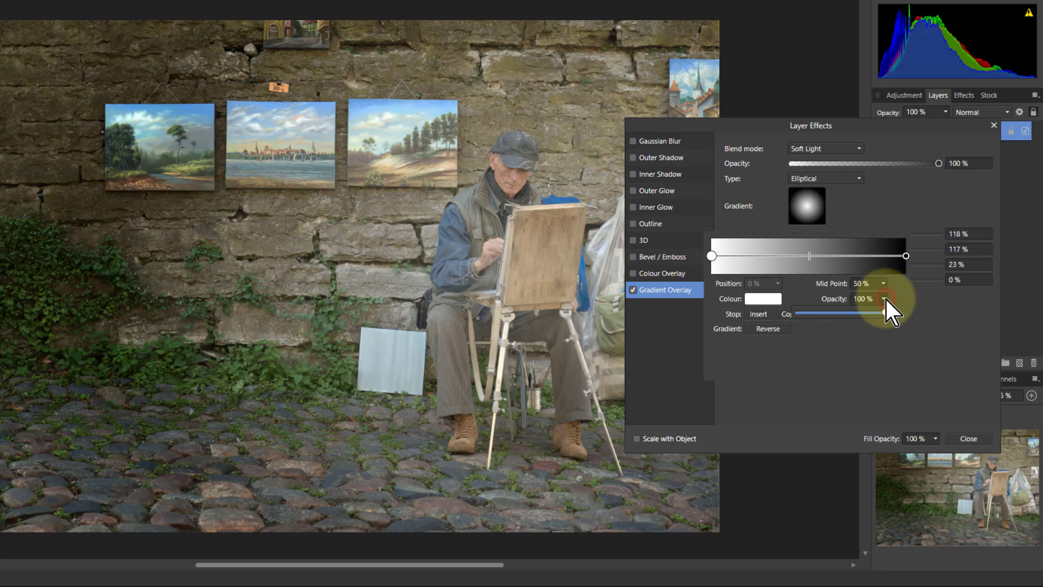
pyautogui.moveTo(884, 314); pyautogui.dragTo(739, 313)
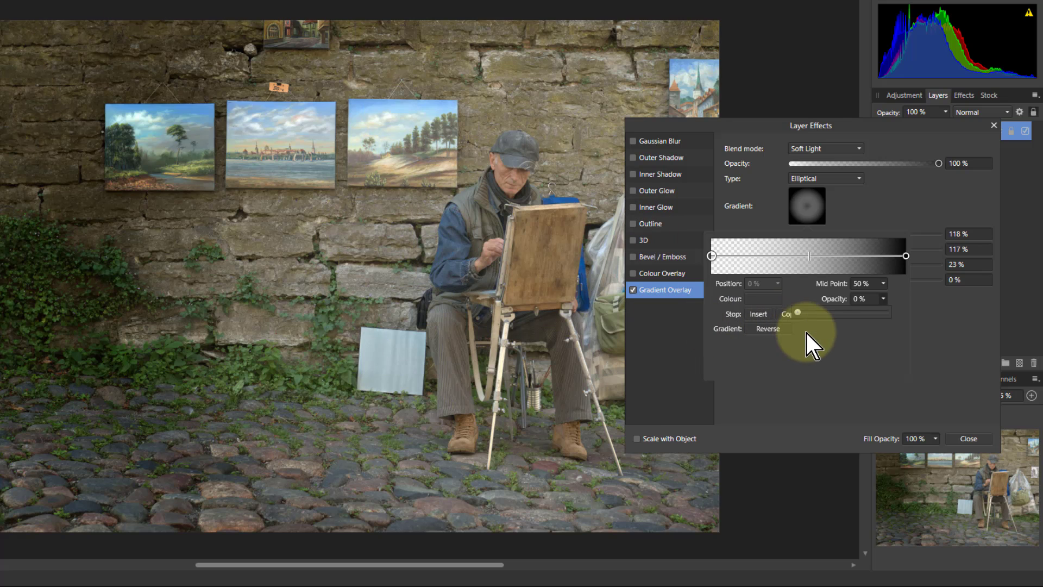
pyautogui.click(710, 255)
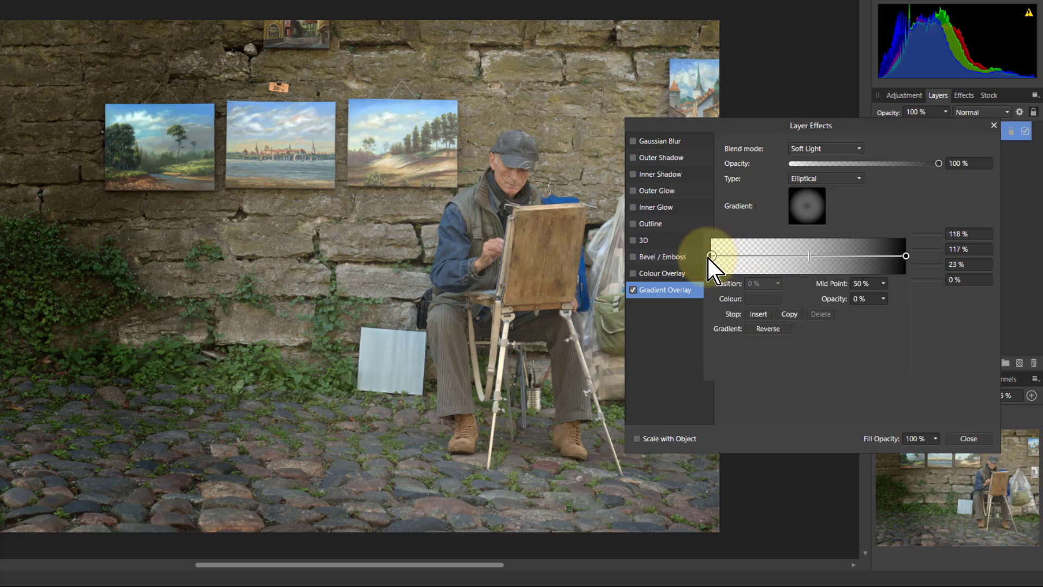
pyautogui.click(799, 399)
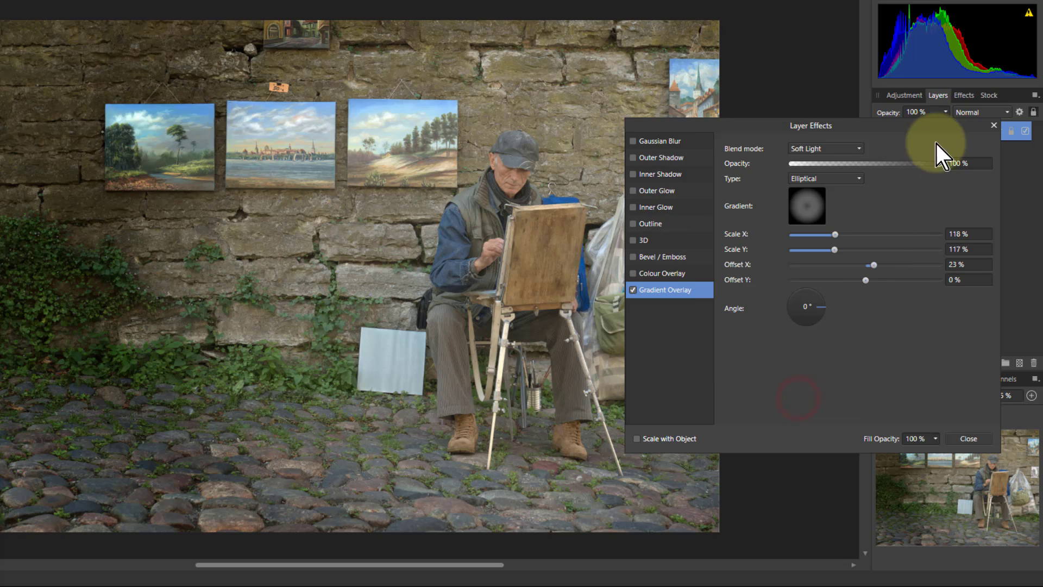
pyautogui.click(969, 439)
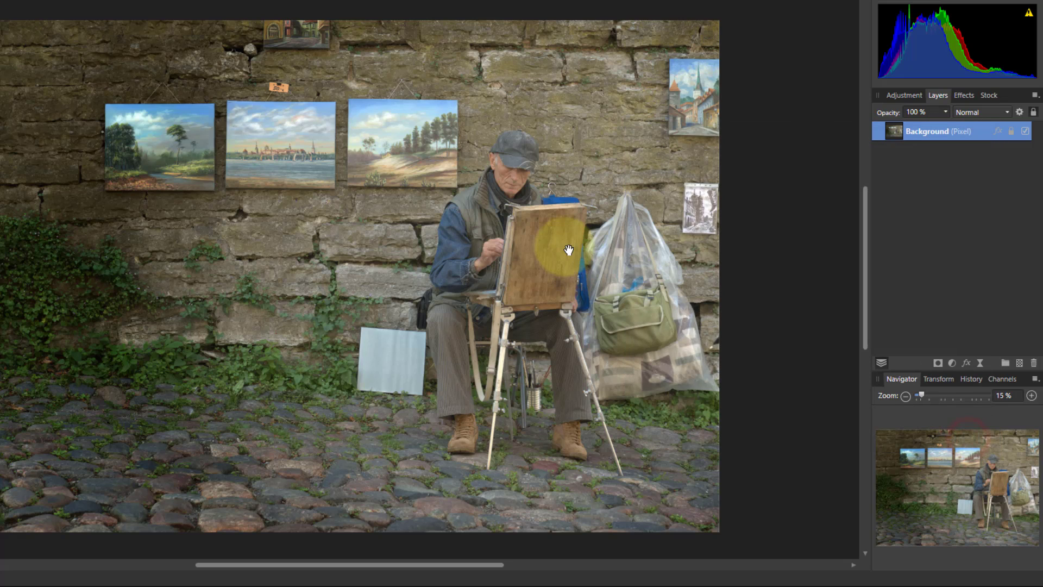
# Step: Turn off the Gradient Overlay effect and add a new empty pixel layer
pyautogui.click(966, 362)
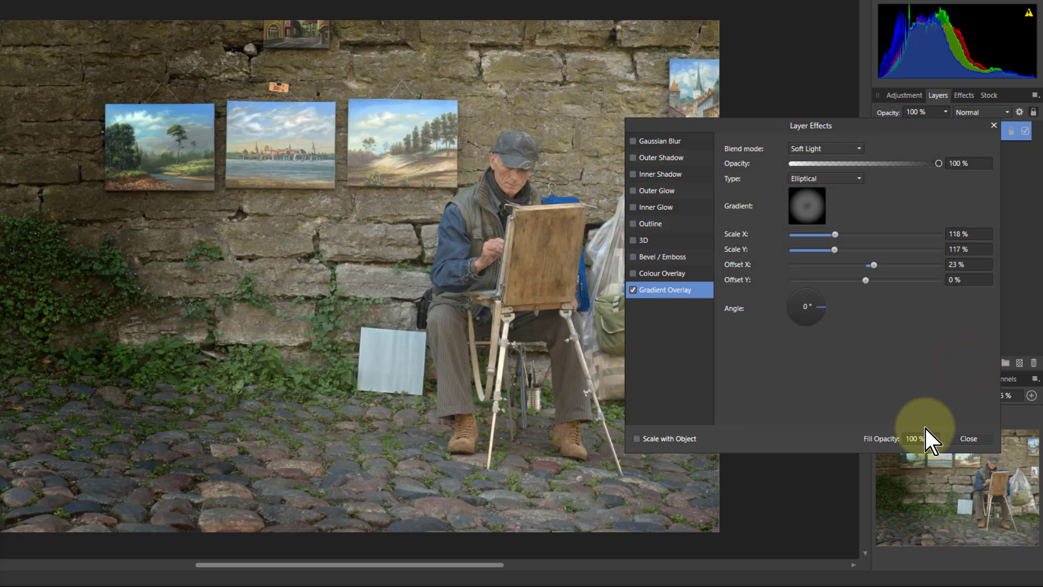
pyautogui.click(635, 290)
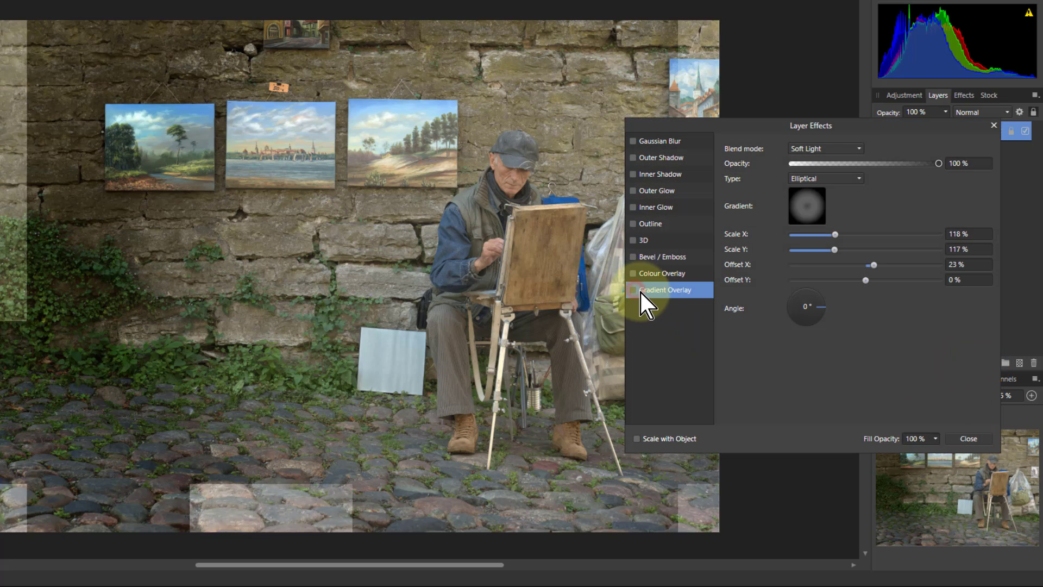
pyautogui.click(993, 126)
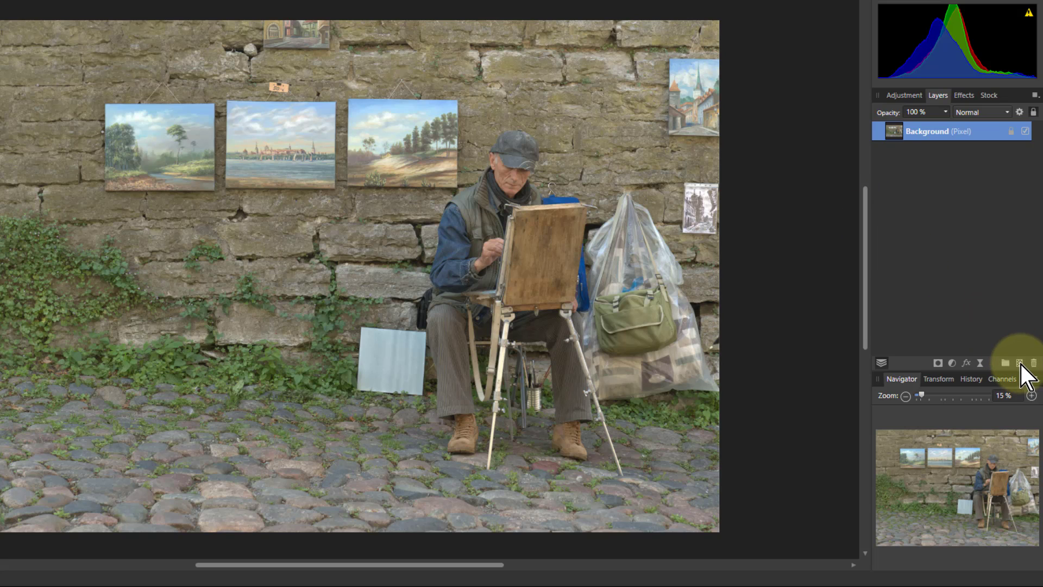
pyautogui.click(1020, 363)
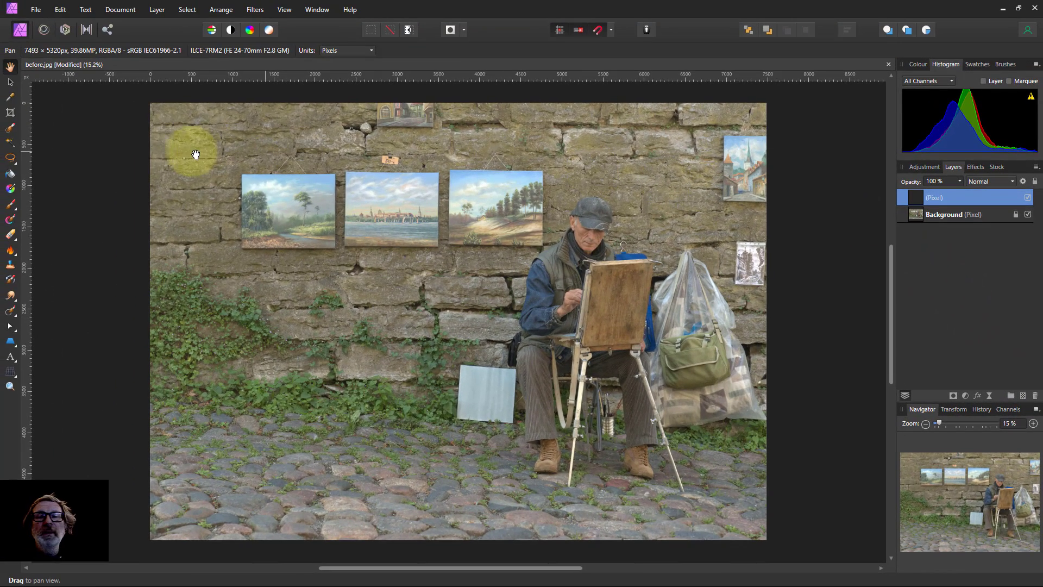
# Step: Pick the Paint Brush with black colour, trial-paint the left edges, then undo the strokes
pyautogui.click(11, 205)
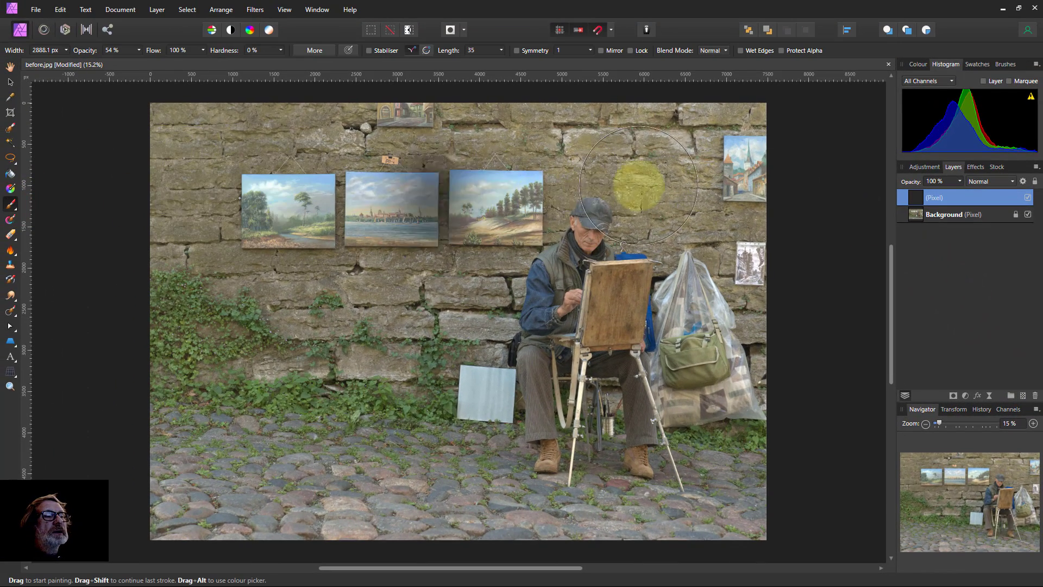
pyautogui.click(918, 64)
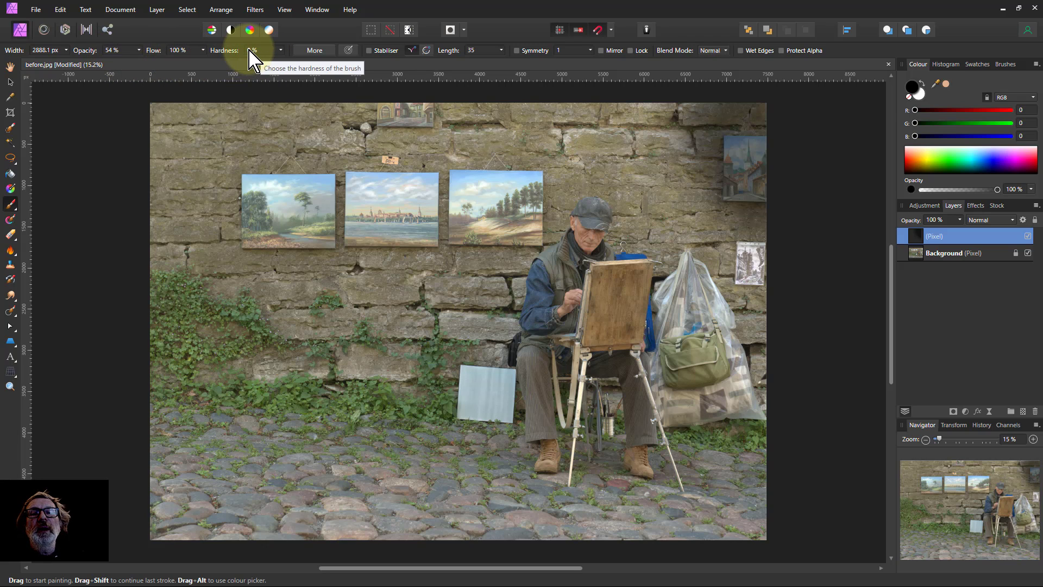
pyautogui.click(758, 161)
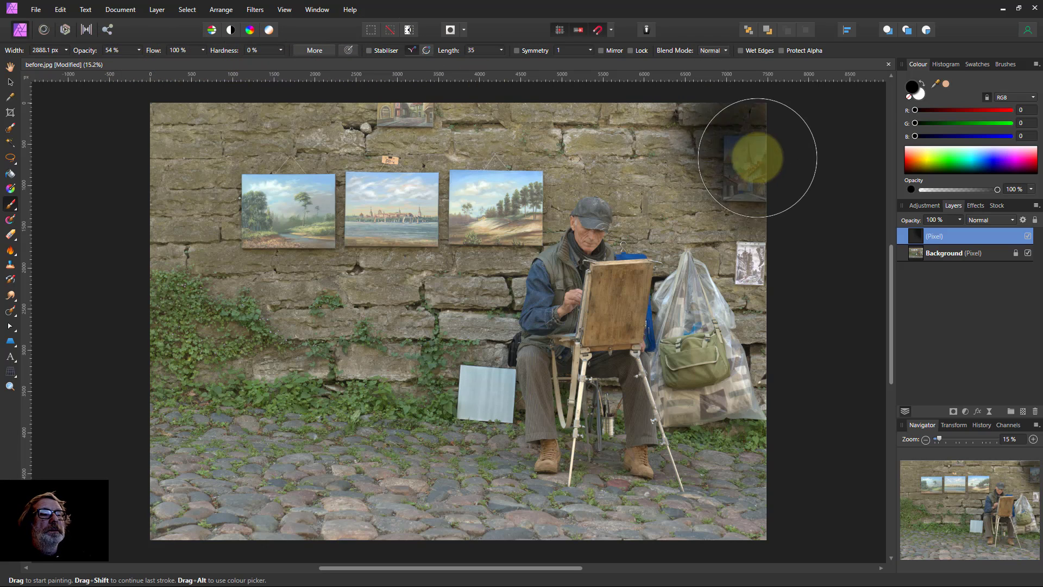
pyautogui.moveTo(227, 90)
pyautogui.mouseDown()
pyautogui.moveTo(167, 135)
pyautogui.moveTo(132, 264)
pyautogui.moveTo(139, 395)
pyautogui.moveTo(200, 484)
pyautogui.moveTo(182, 458)
pyautogui.moveTo(178, 474)
pyautogui.moveTo(242, 549)
pyautogui.moveTo(397, 553)
pyautogui.moveTo(187, 534)
pyautogui.moveTo(149, 485)
pyautogui.moveTo(190, 551)
pyautogui.moveTo(249, 575)
pyautogui.moveTo(315, 579)
pyautogui.mouseUp()
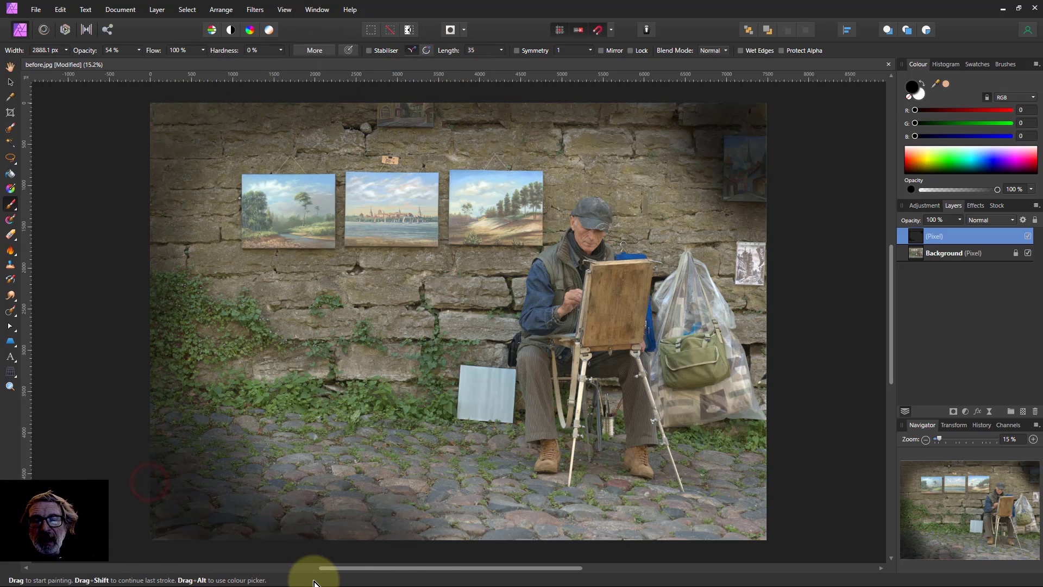
pyautogui.moveTo(180, 555); pyautogui.dragTo(119, 491)
pyautogui.moveTo(121, 430)
pyautogui.mouseDown()
pyautogui.moveTo(217, 545)
pyautogui.moveTo(158, 255)
pyautogui.moveTo(148, 92)
pyautogui.moveTo(109, 55)
pyautogui.mouseUp()
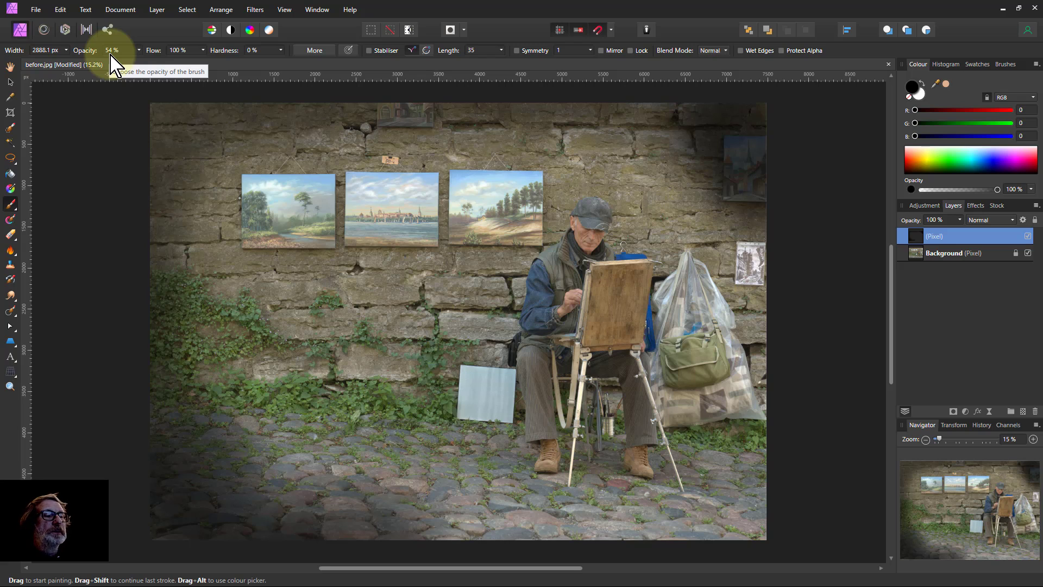
pyautogui.hotkey('ctrl', 'z')
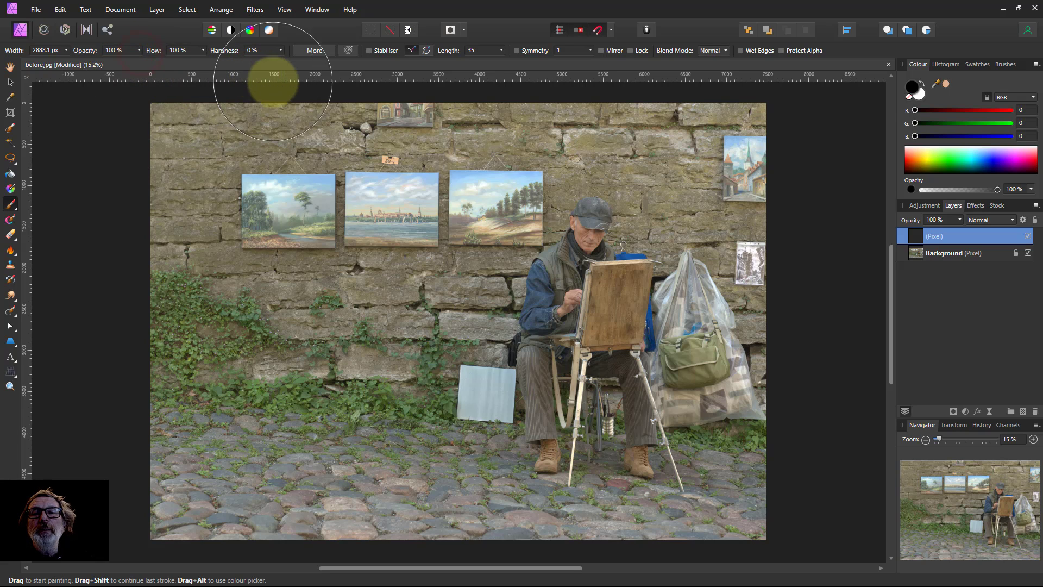
# Step: Undo a stray dab, brush black along all the photo's edges, then set layer opacity to 25%
pyautogui.click(339, 175)
pyautogui.hotkey('ctrl', 'z')
pyautogui.moveTo(802, 193)
pyautogui.mouseDown()
pyautogui.moveTo(694, 84)
pyautogui.moveTo(796, 177)
pyautogui.moveTo(792, 214)
pyautogui.moveTo(582, 89)
pyautogui.moveTo(387, 84)
pyautogui.moveTo(182, 105)
pyautogui.moveTo(124, 245)
pyautogui.moveTo(144, 466)
pyautogui.moveTo(288, 580)
pyautogui.moveTo(154, 503)
pyautogui.moveTo(373, 564)
pyautogui.moveTo(601, 568)
pyautogui.moveTo(755, 556)
pyautogui.moveTo(803, 431)
pyautogui.moveTo(808, 235)
pyautogui.moveTo(704, 503)
pyautogui.moveTo(453, 557)
pyautogui.moveTo(196, 458)
pyautogui.moveTo(146, 179)
pyautogui.moveTo(338, 57)
pyautogui.moveTo(670, 102)
pyautogui.moveTo(680, 89)
pyautogui.moveTo(552, 70)
pyautogui.mouseUp()
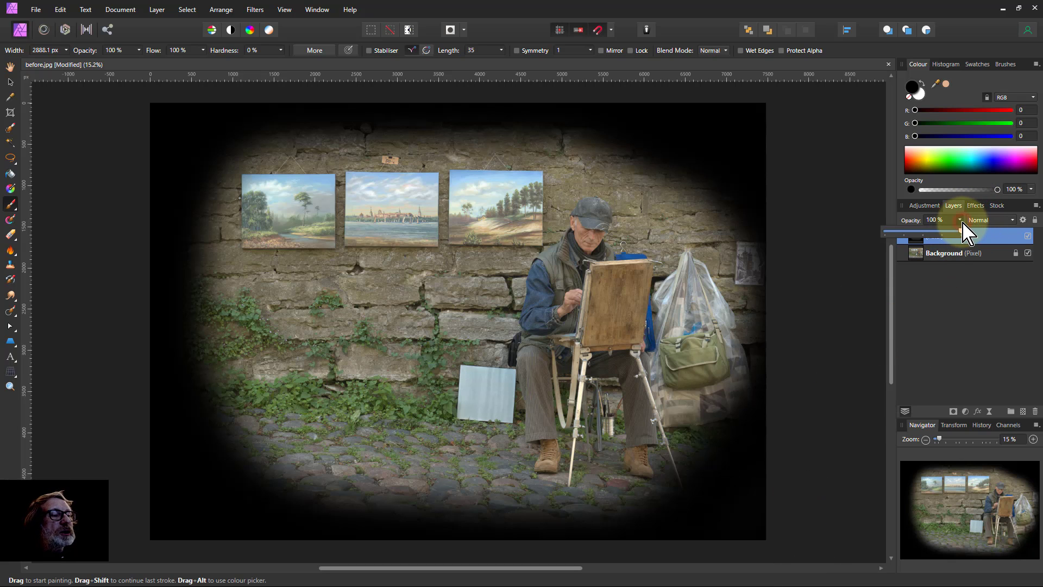
pyautogui.moveTo(955, 239); pyautogui.dragTo(904, 236)
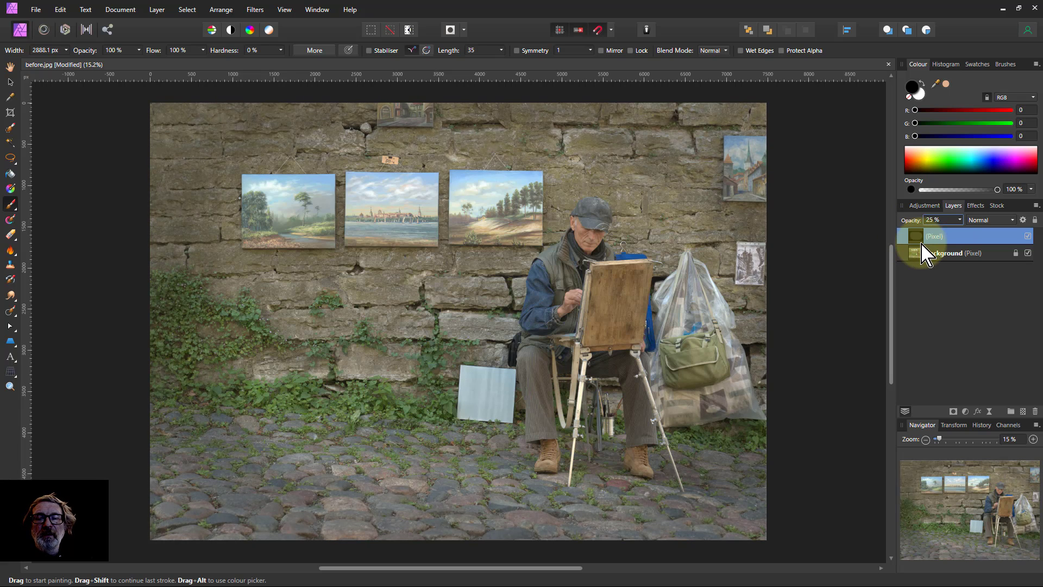